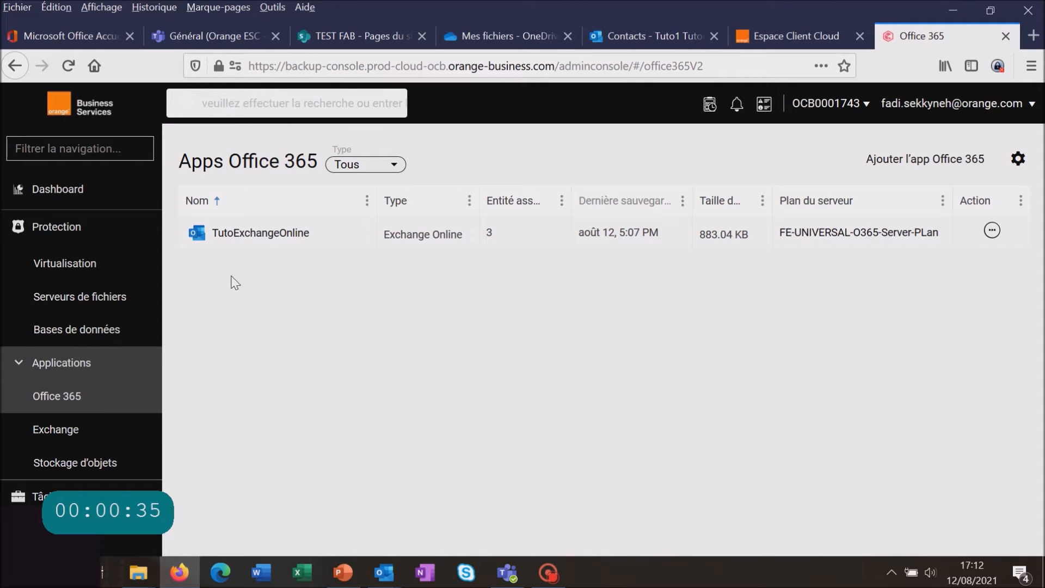
Open the TutoExchangeOnline app and exclude the "test pour team" mailbox from backup, confirming the exclusion
{"action": "left_click", "coordinate": [242, 233]}
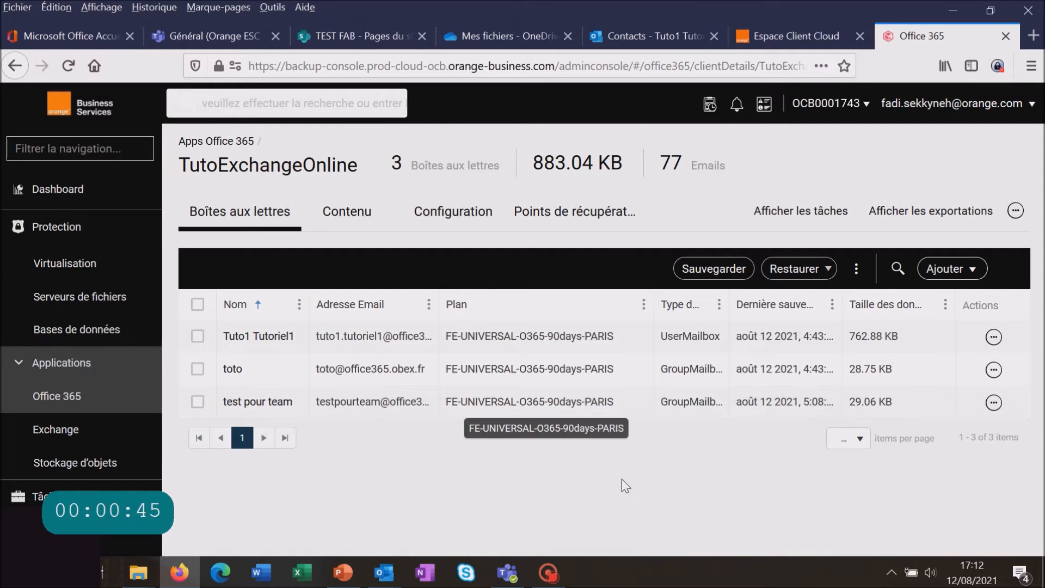
{"action": "left_click", "coordinate": [995, 404]}
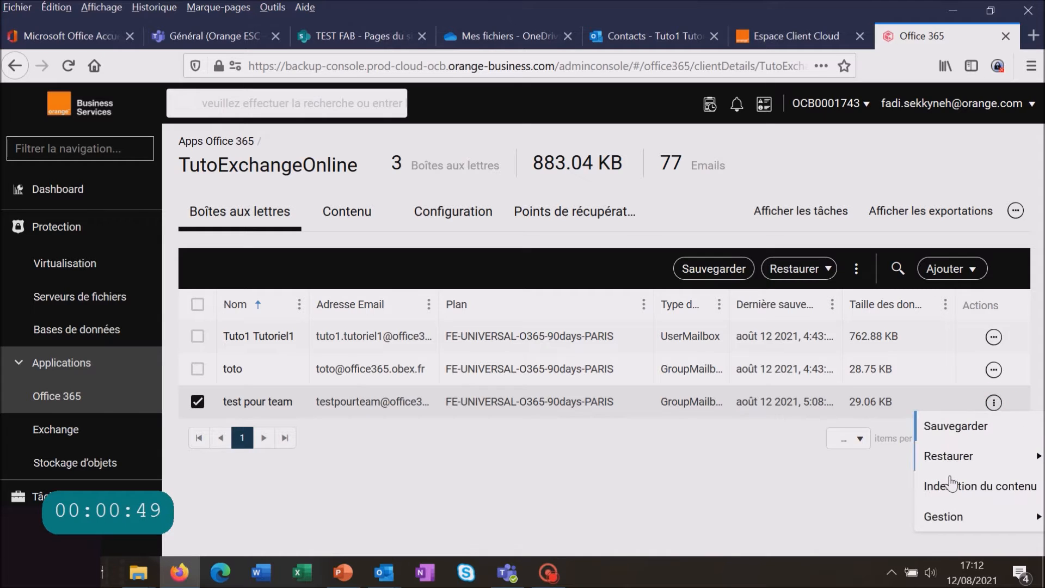
{"action": "mouse_move", "coordinate": [955, 519]}
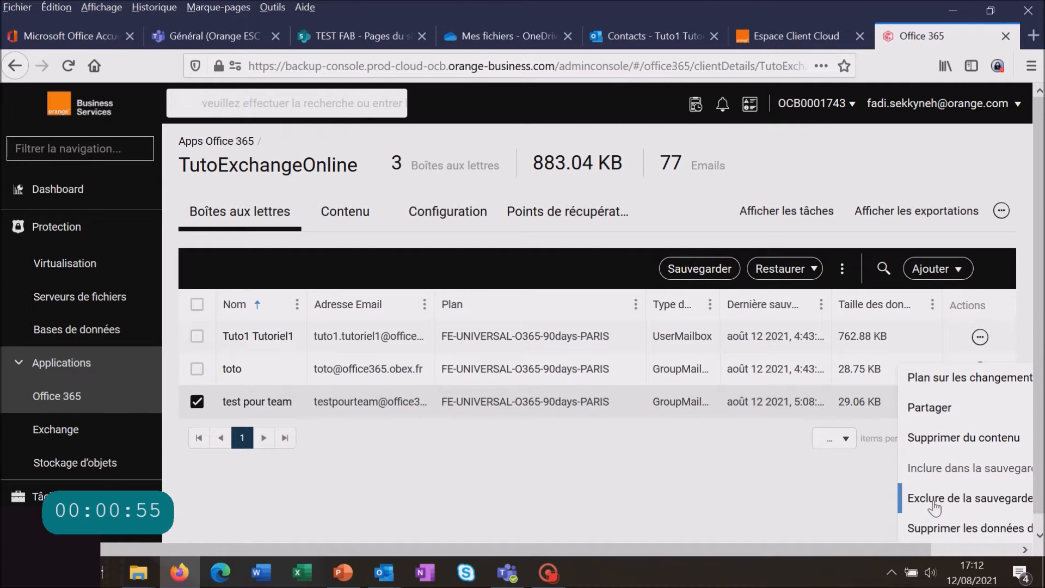
{"action": "left_click", "coordinate": [935, 500]}
{"action": "left_click", "coordinate": [671, 211]}
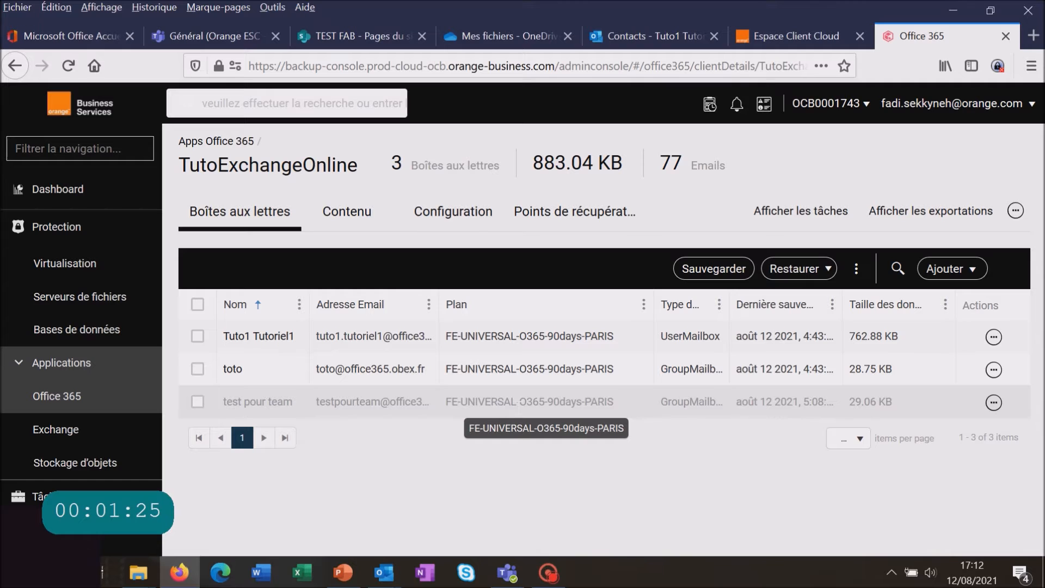
Include the "test pour team" mailbox in the backup again and confirm its activation
{"action": "left_click", "coordinate": [994, 402]}
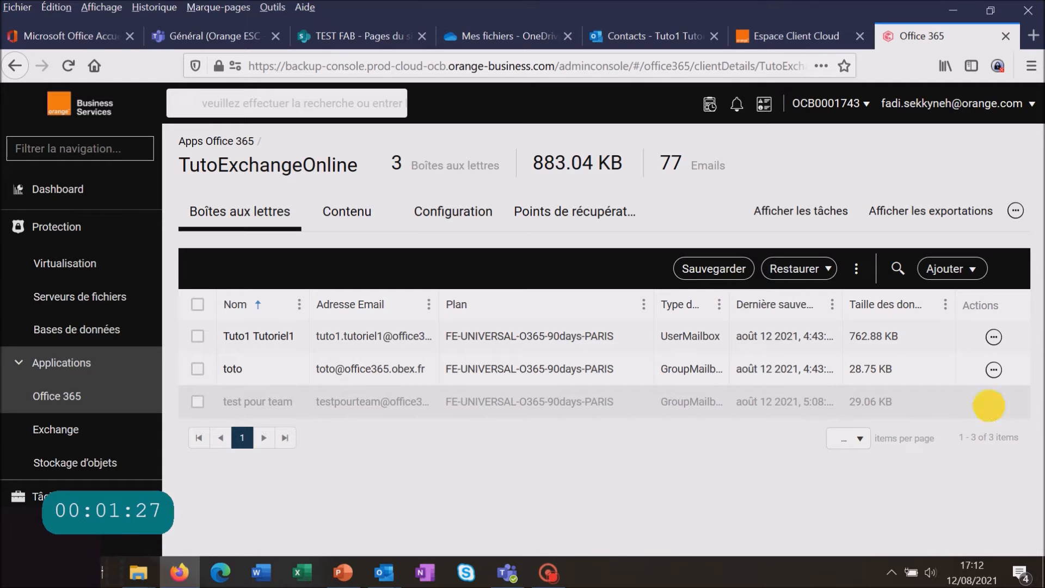
{"action": "left_click", "coordinate": [985, 517]}
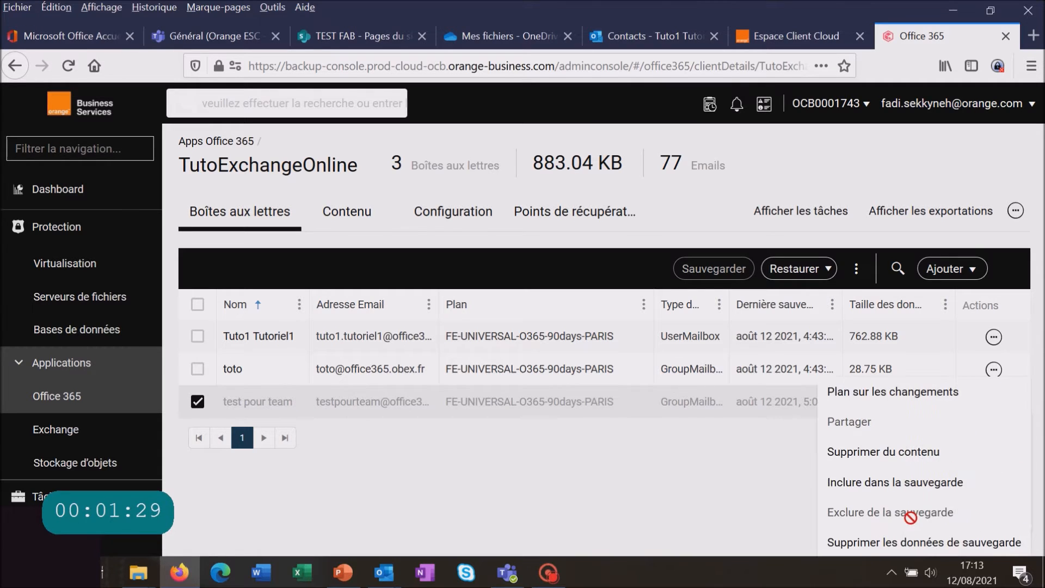
{"action": "left_click", "coordinate": [903, 486]}
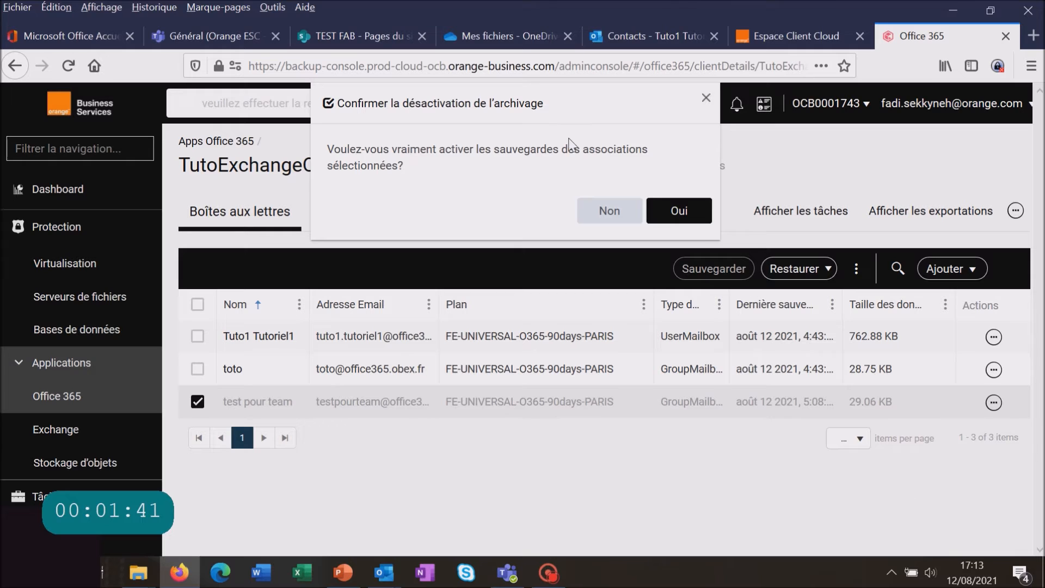
{"action": "left_click", "coordinate": [687, 214]}
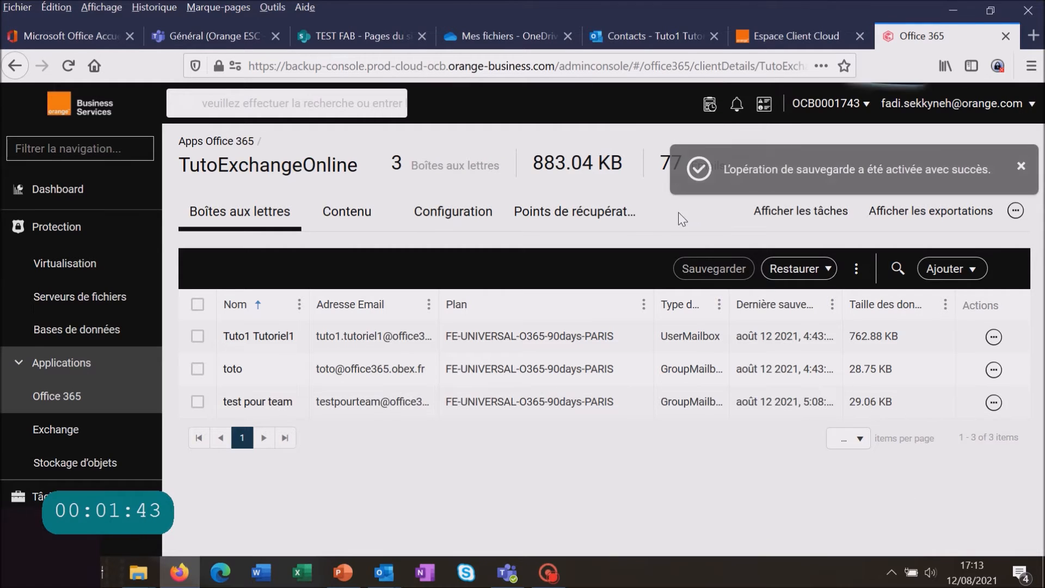
Delete the saved backup data of the "test pour team" mailbox and confirm the deletion
{"action": "left_click", "coordinate": [995, 402]}
{"action": "left_click", "coordinate": [960, 532]}
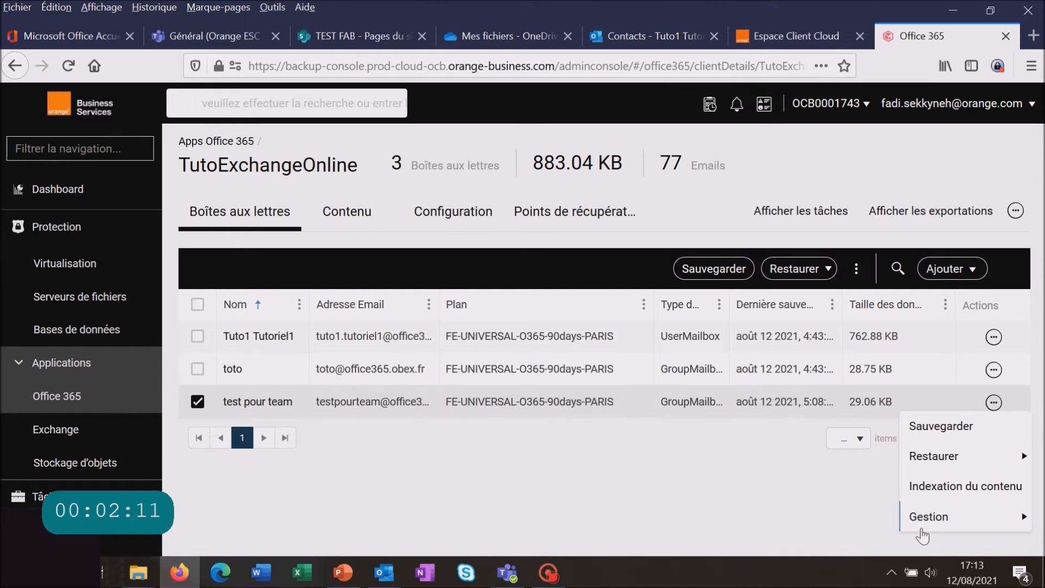
{"action": "left_click", "coordinate": [904, 517]}
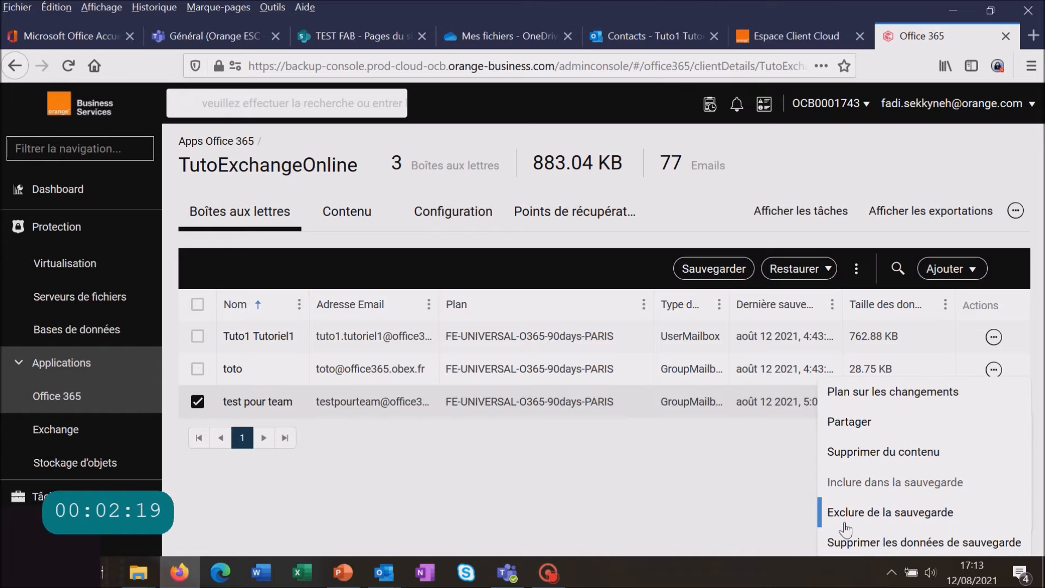
{"action": "left_click", "coordinate": [907, 546]}
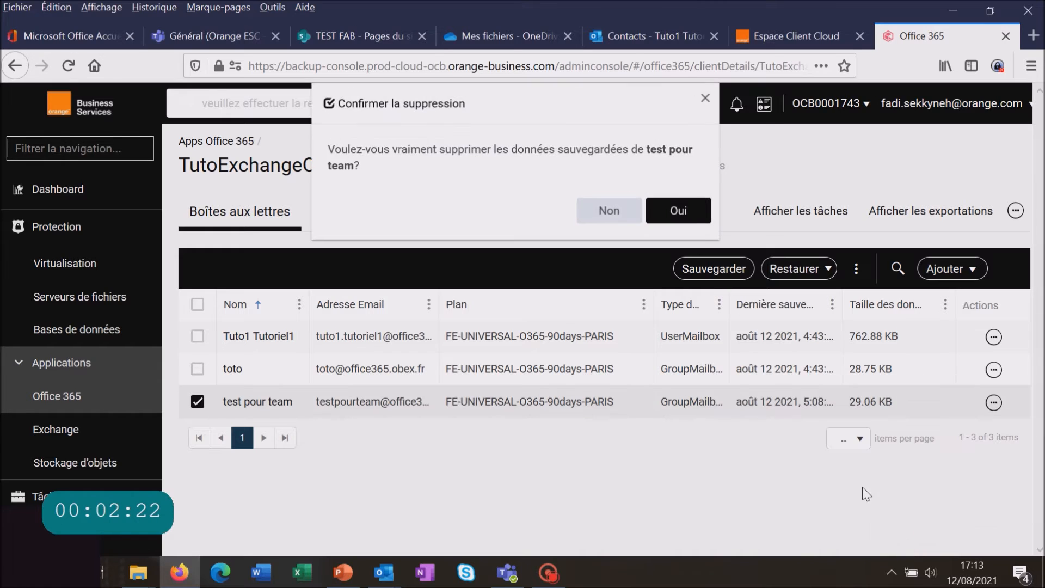
{"action": "left_click", "coordinate": [681, 221]}
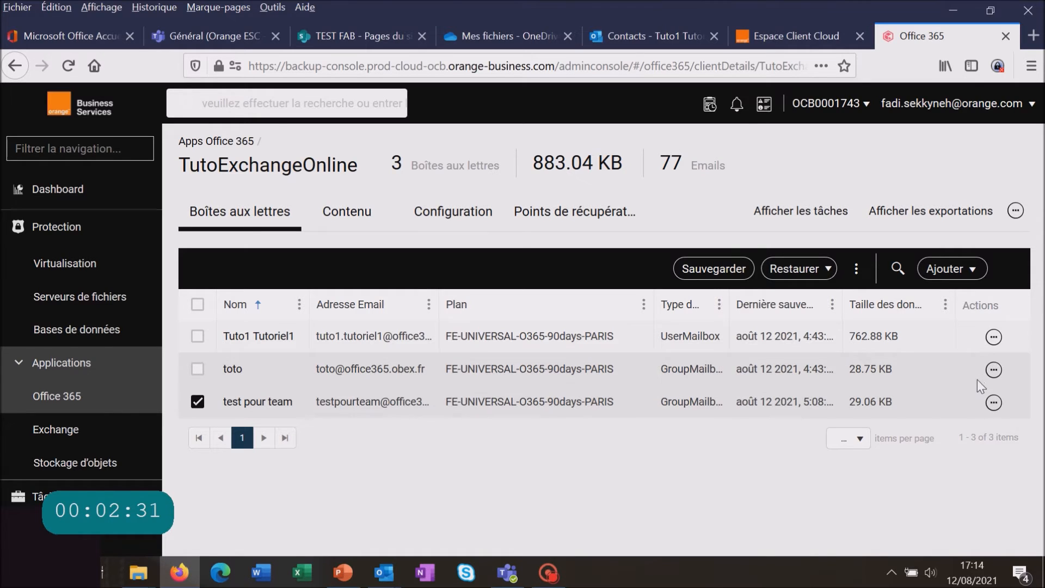
Remove the "test pour team" mailbox from the app's protected content and confirm deleting the association
{"action": "left_click", "coordinate": [995, 403]}
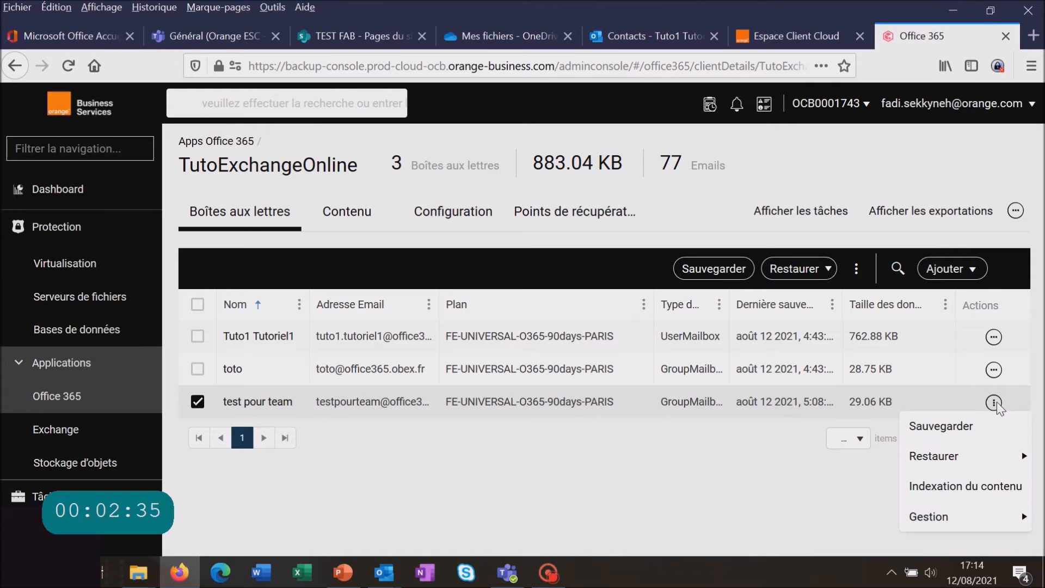
{"action": "mouse_move", "coordinate": [975, 517]}
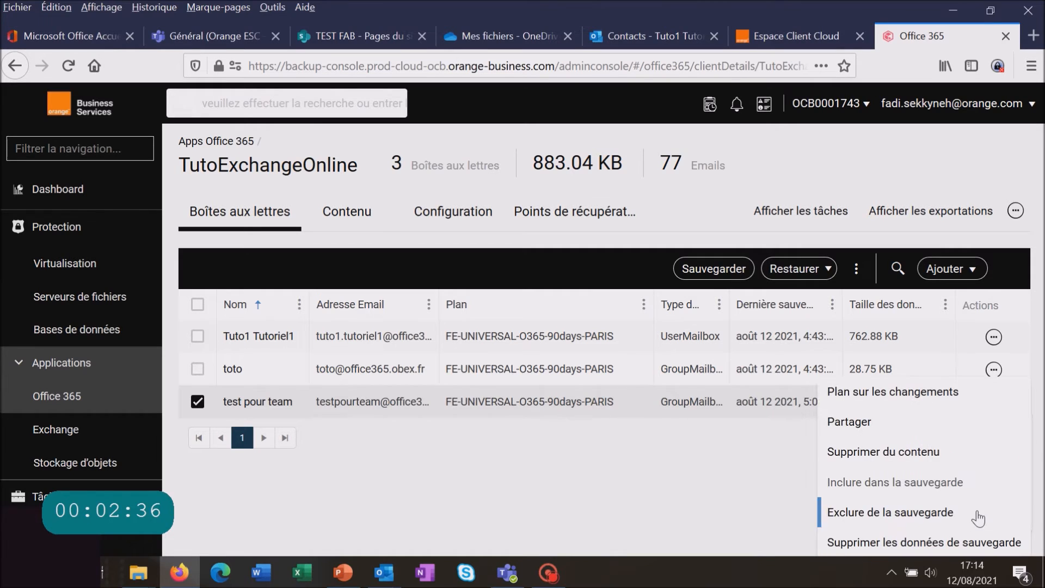
{"action": "left_click", "coordinate": [933, 454]}
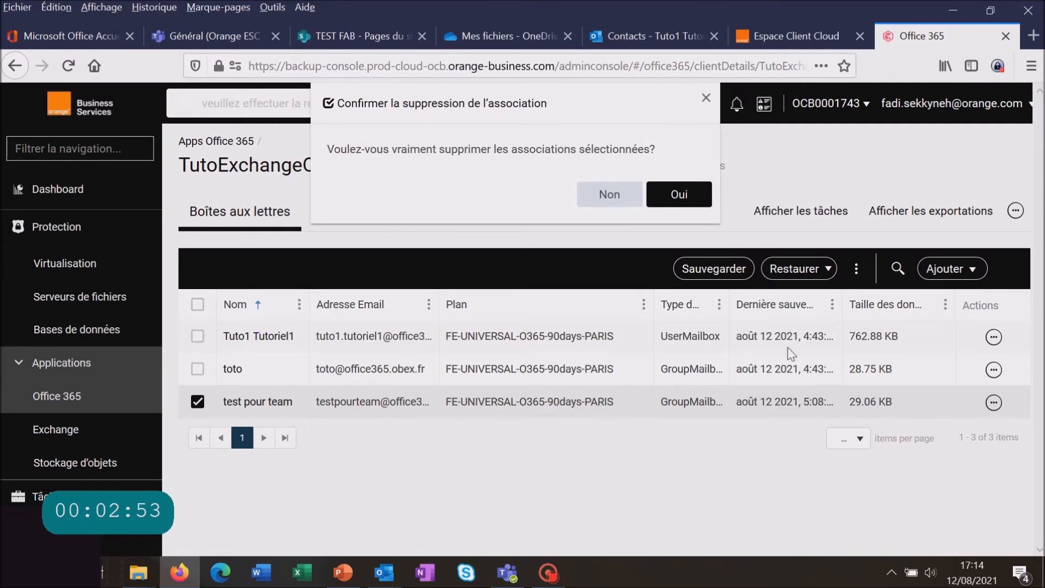
{"action": "left_click", "coordinate": [681, 195]}
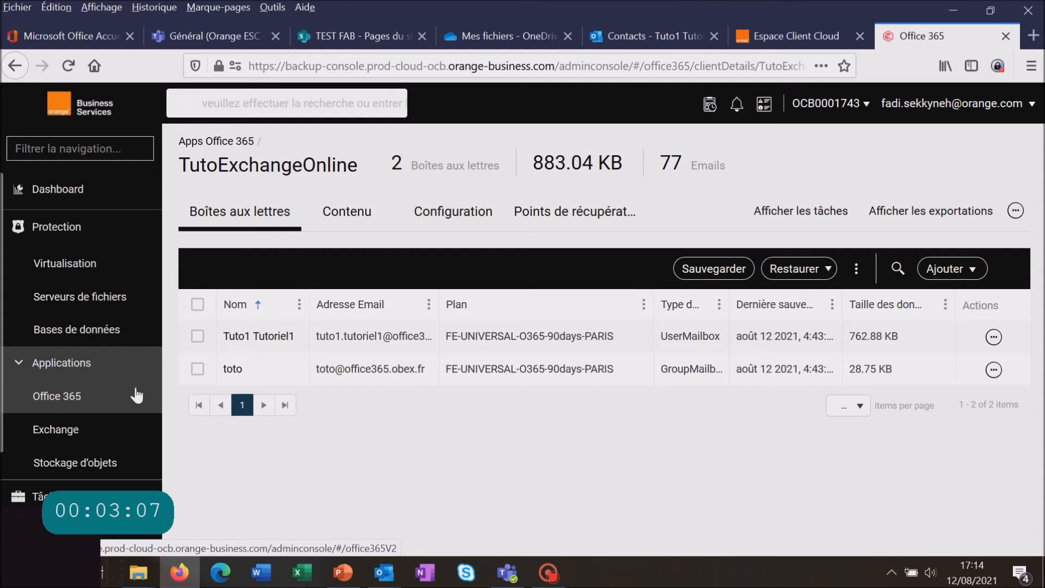
Return to the Office 365 apps list and suspend the licence of the TutoExchangeOnline client
{"action": "left_click", "coordinate": [55, 396]}
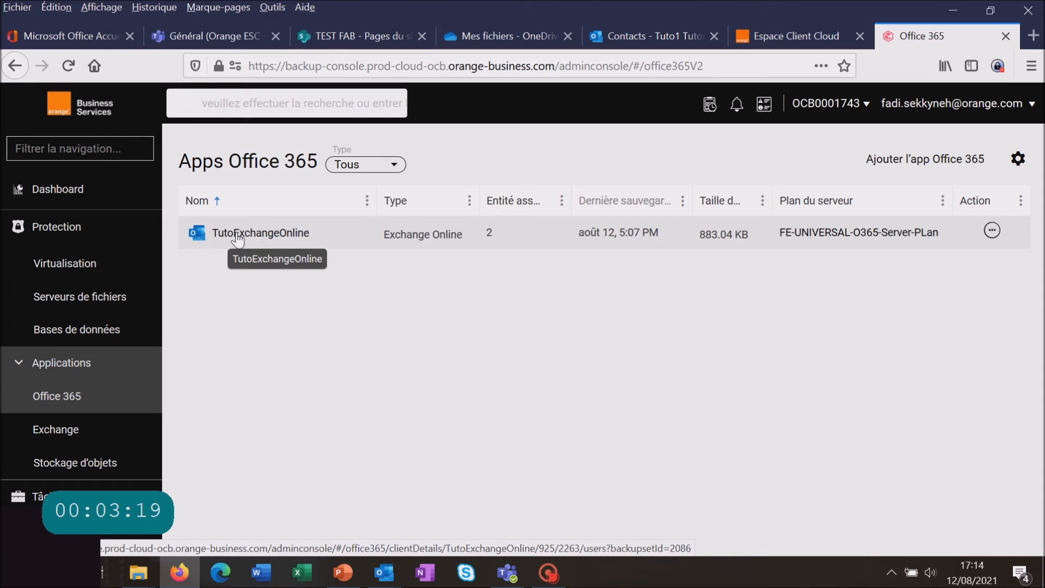
{"action": "left_click", "coordinate": [992, 231]}
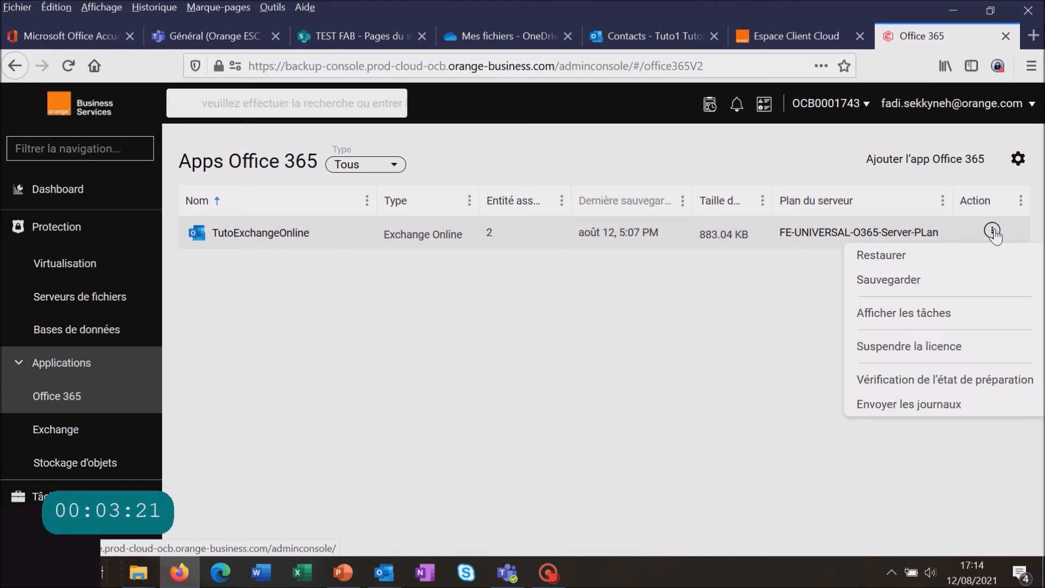
{"action": "left_click", "coordinate": [895, 351]}
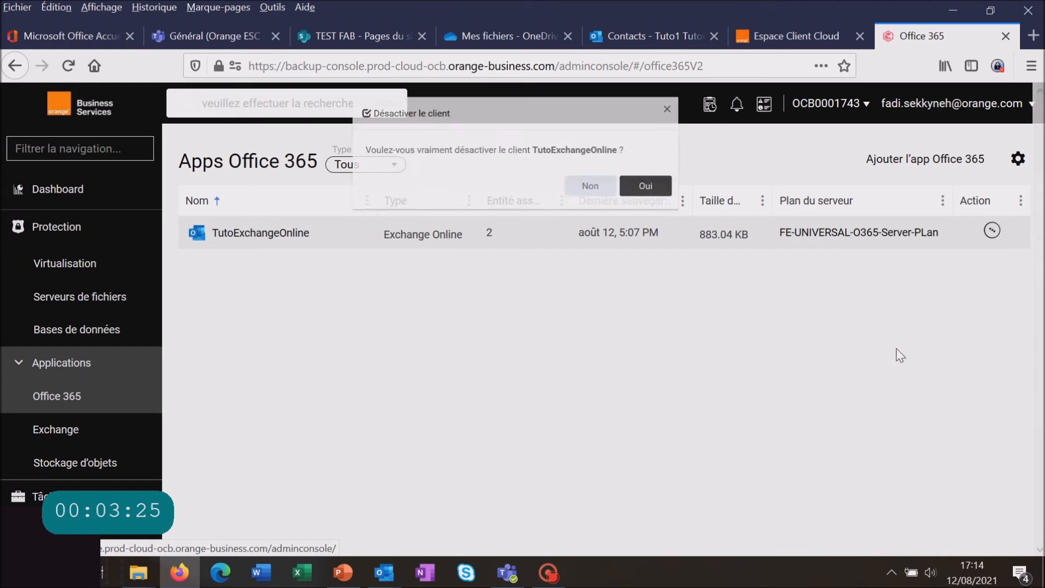
{"action": "left_click", "coordinate": [675, 197]}
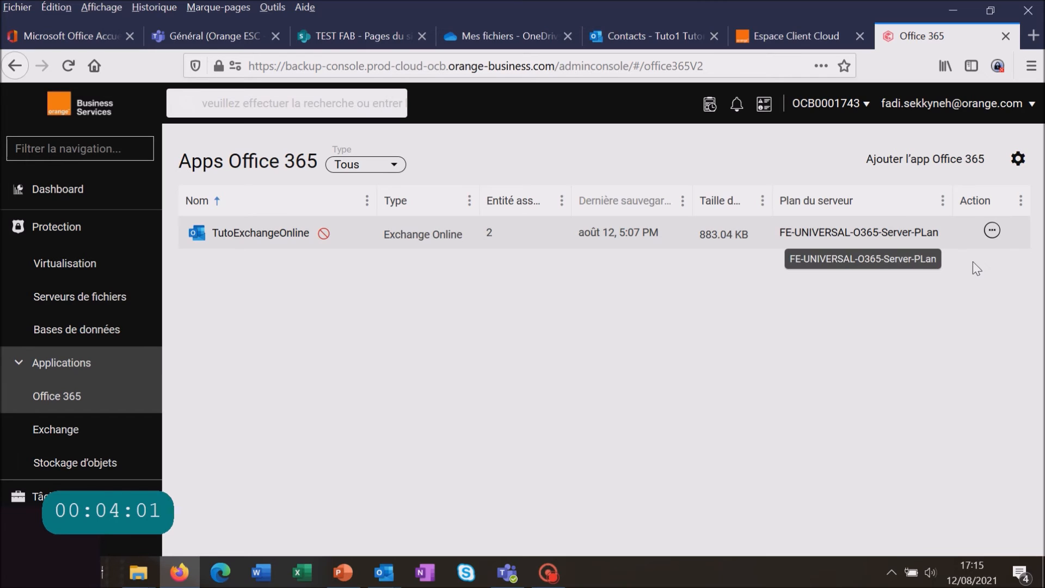
Reconfigure the suspended TutoExchangeOnline client and confirm its activation
{"action": "left_click", "coordinate": [991, 231]}
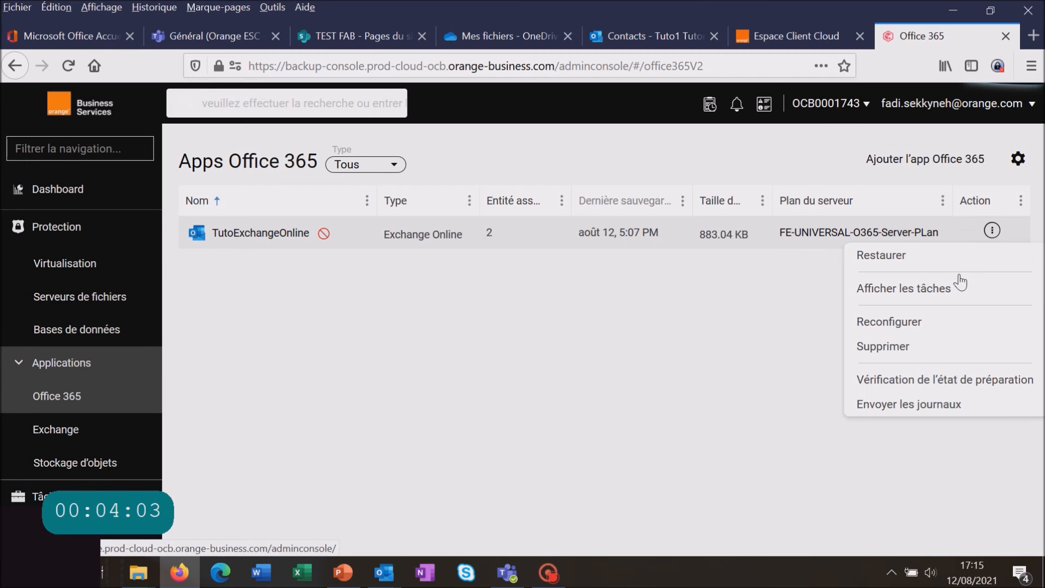
{"action": "left_click", "coordinate": [886, 323]}
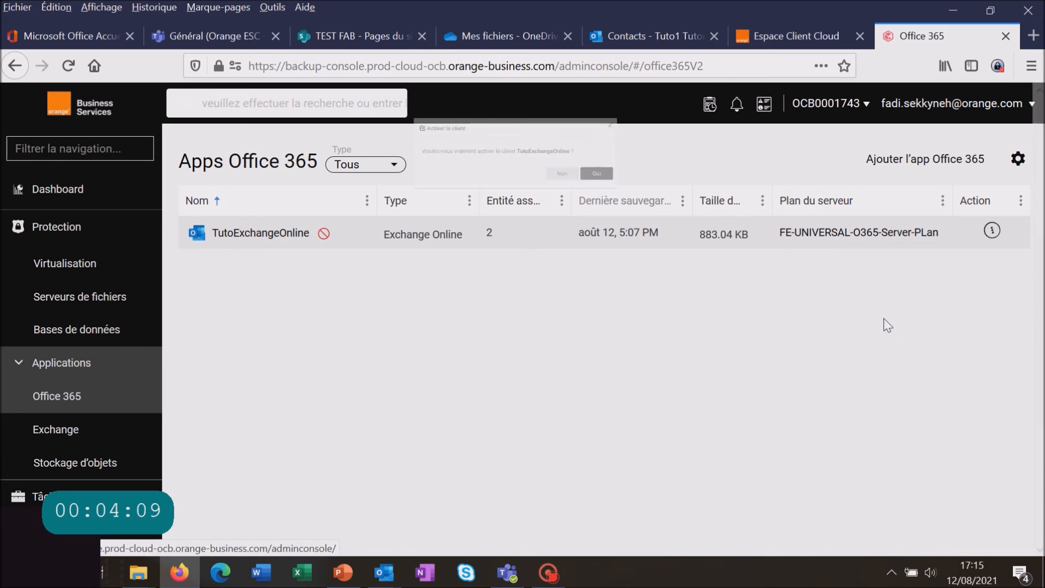
{"action": "left_click", "coordinate": [685, 196]}
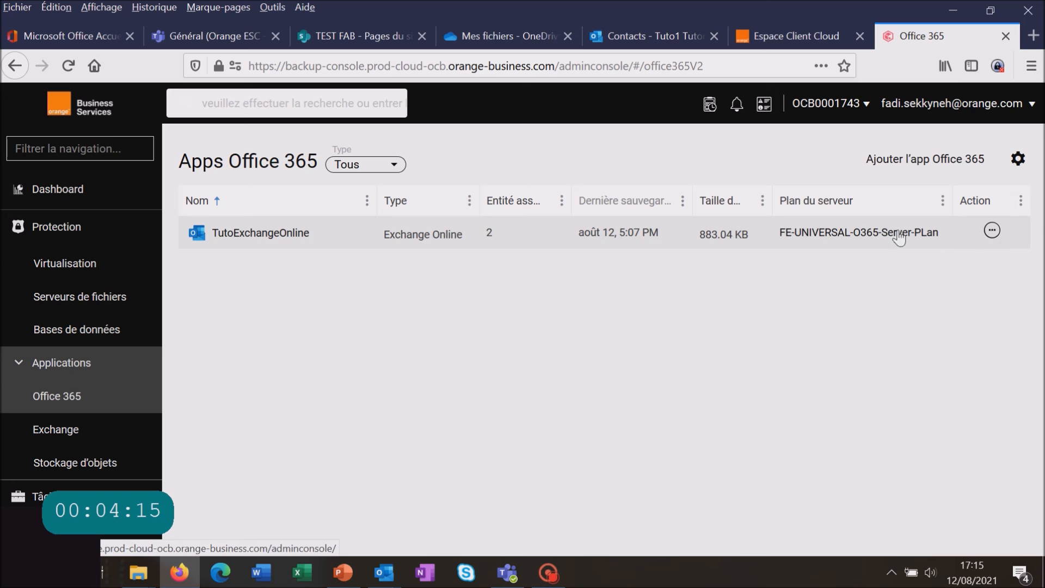
Suspend the TutoExchangeOnline client's licence again and confirm the deactivation
{"action": "left_click", "coordinate": [992, 231]}
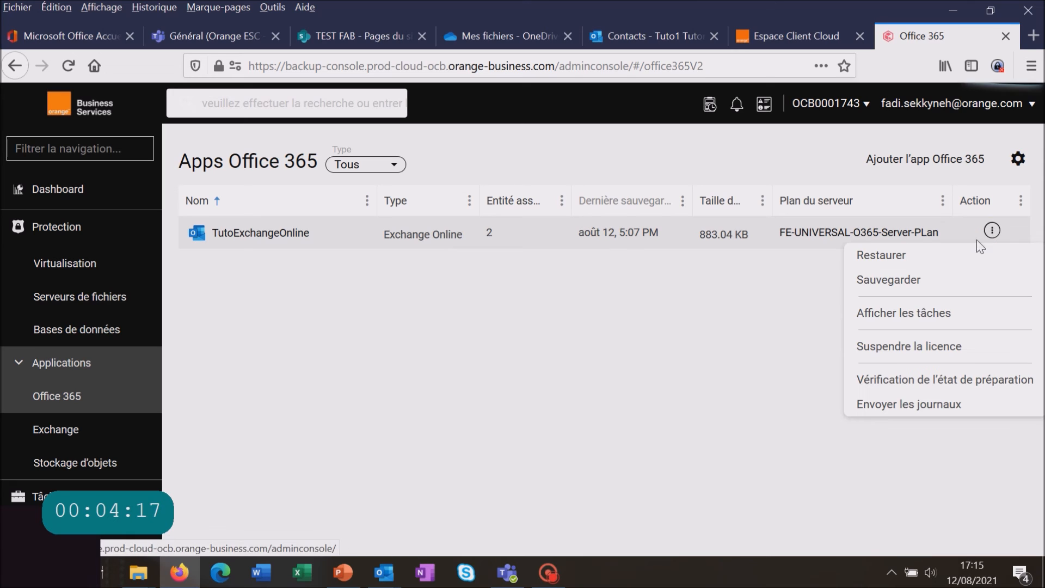
{"action": "left_click", "coordinate": [906, 347]}
{"action": "left_click", "coordinate": [698, 206]}
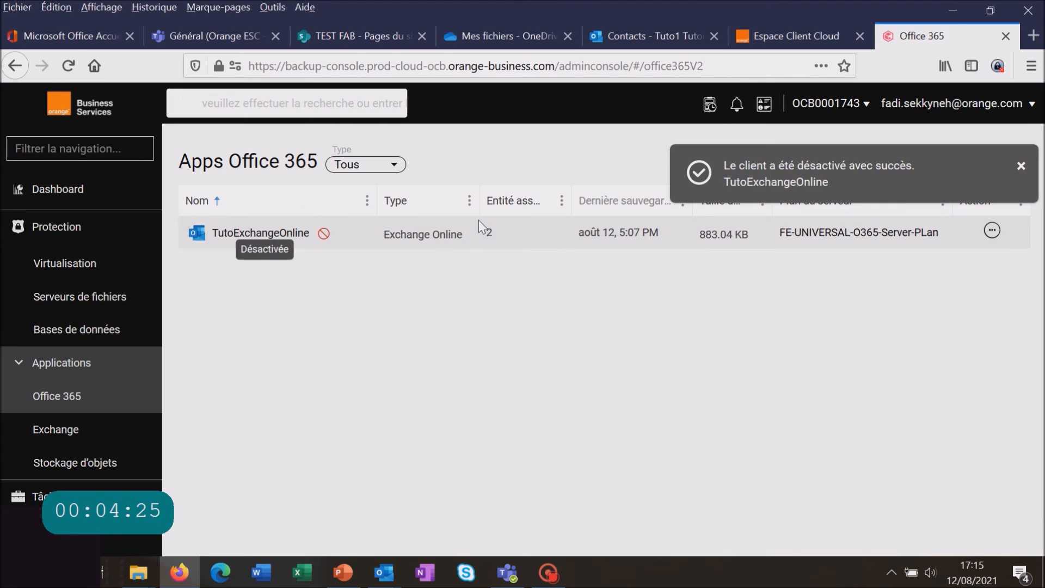
Fill in the TutoExchangeOnline deletion form with "effacer et réutiliser les médias", acknowledge the data loss, and close it without deleting the client
{"action": "left_click", "coordinate": [991, 231]}
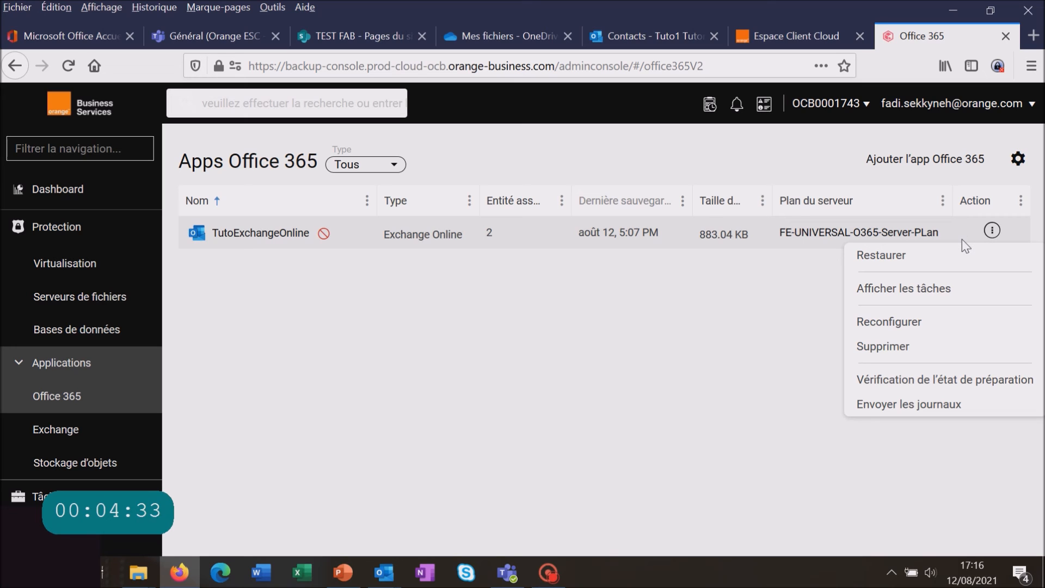
{"action": "left_click", "coordinate": [894, 351]}
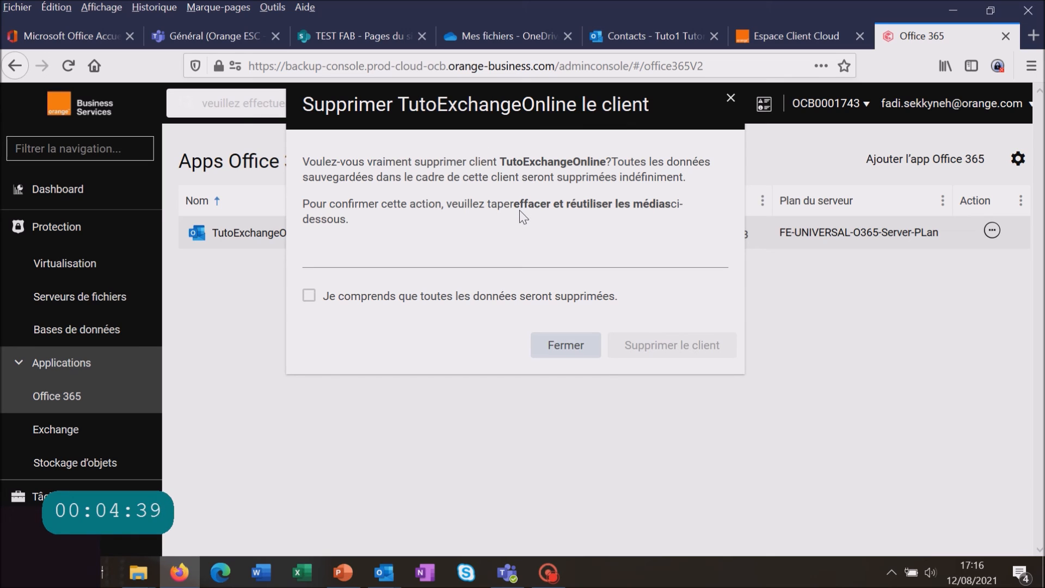
{"action": "left_click_drag", "start_coordinate": [520, 206], "coordinate": [559, 206]}
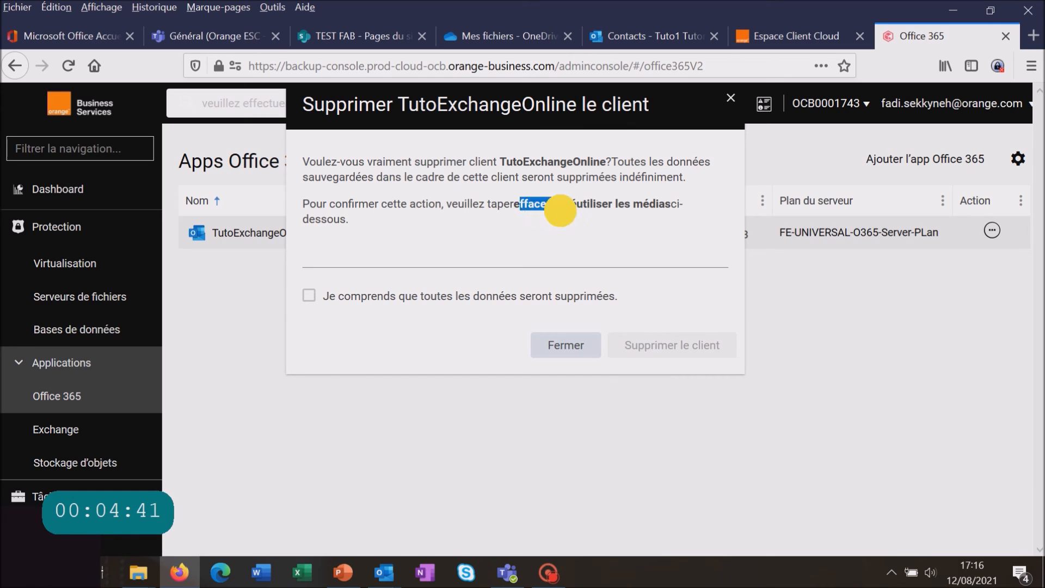
{"action": "left_click", "coordinate": [539, 220]}
{"action": "left_click_drag", "start_coordinate": [515, 206], "coordinate": [671, 205]}
{"action": "key", "text": "ctrl+c"}
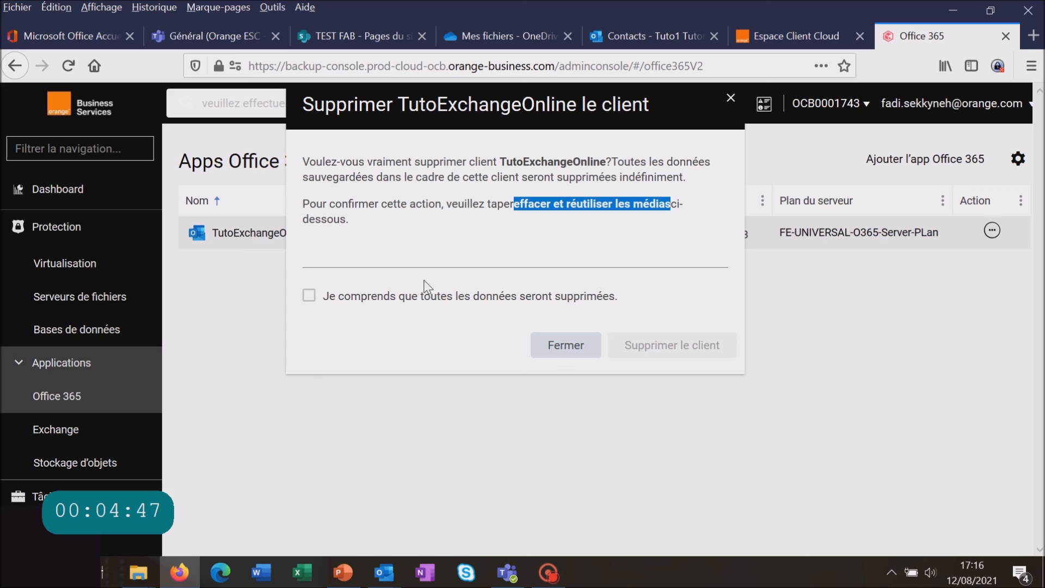
{"action": "left_click", "coordinate": [334, 255]}
{"action": "key", "text": "ctrl+v"}
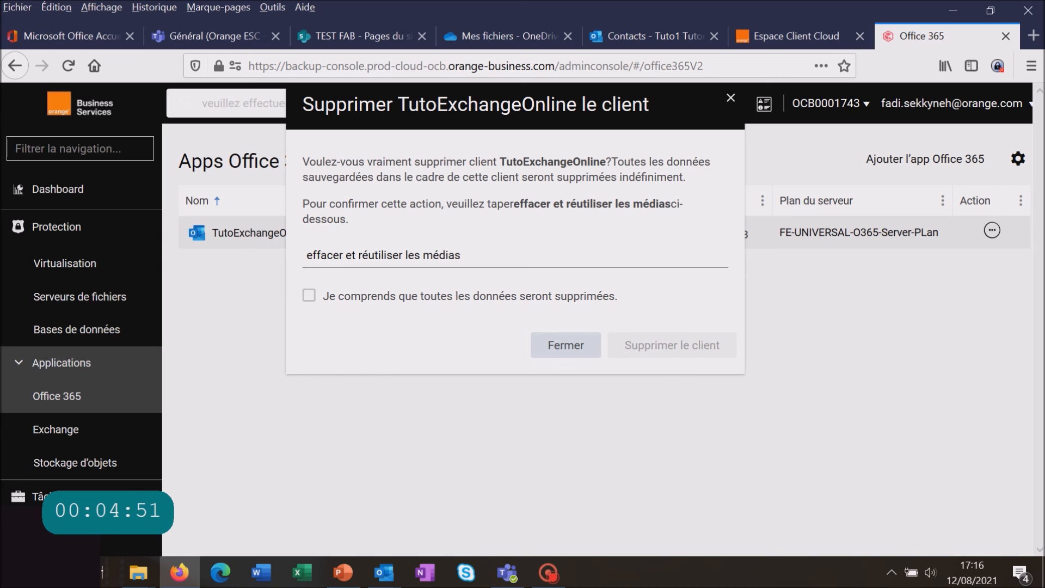
{"action": "left_click", "coordinate": [308, 295]}
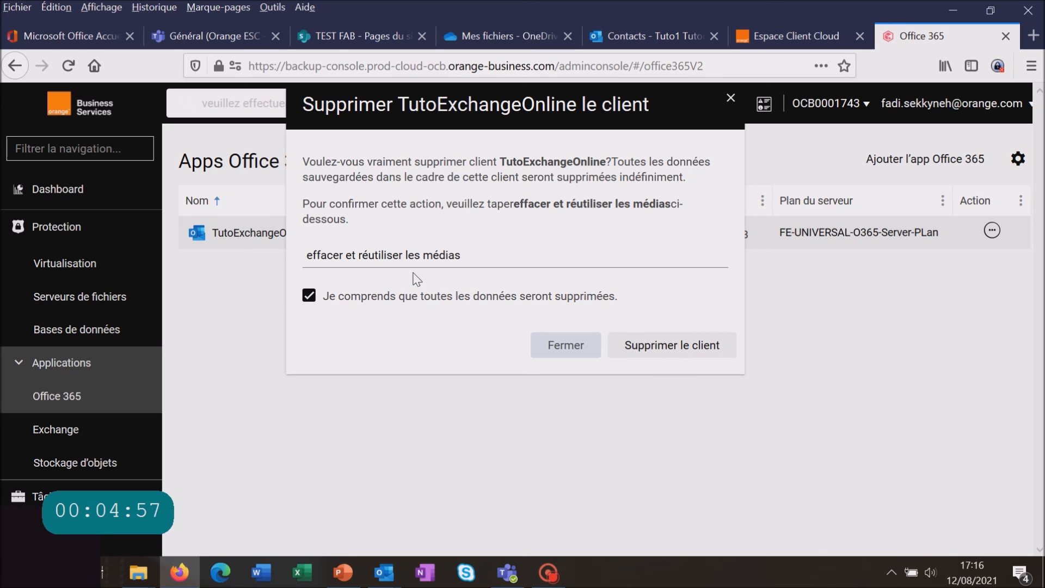
{"action": "left_click", "coordinate": [570, 354]}
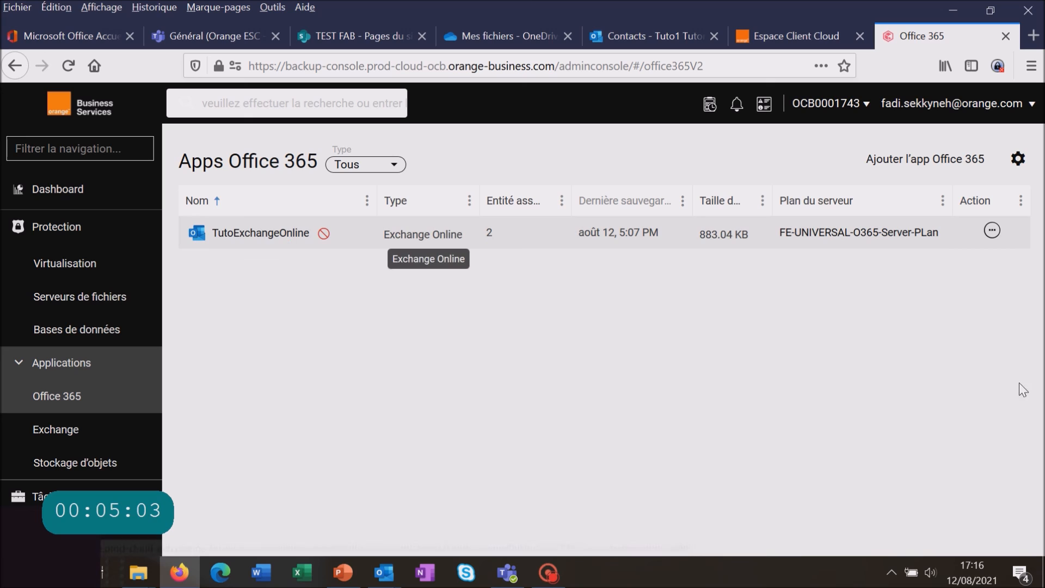
Reactivate the TutoExchangeOnline client through its Reconfigurer option and confirm
{"action": "left_click", "coordinate": [998, 234]}
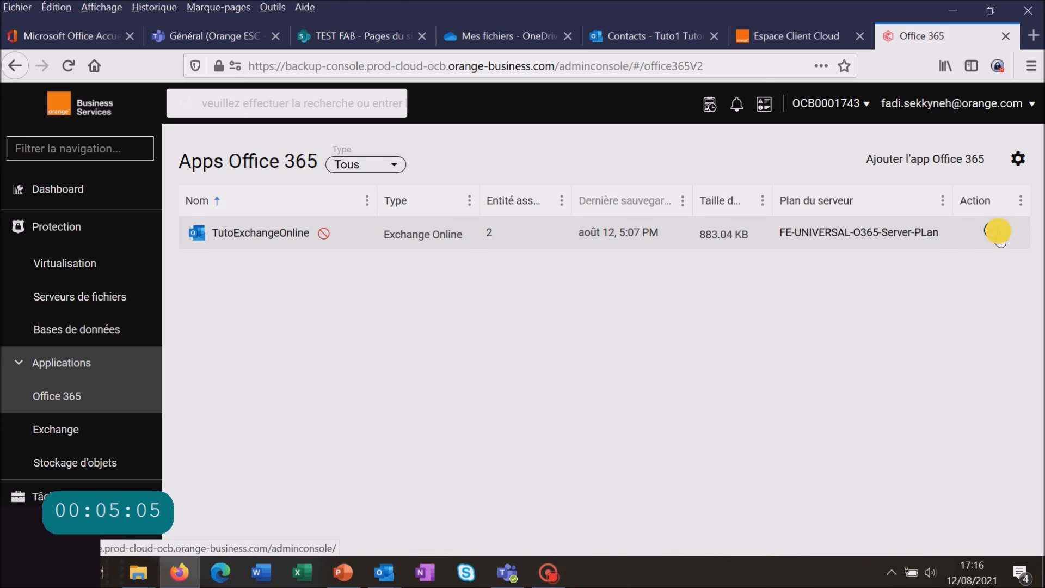
{"action": "left_click", "coordinate": [998, 235]}
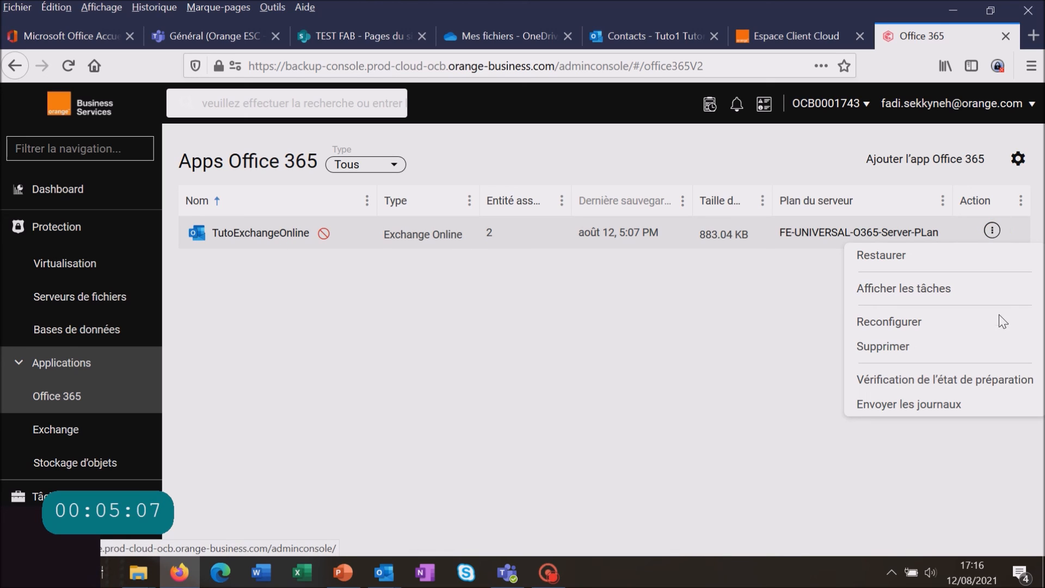
{"action": "left_click", "coordinate": [912, 326]}
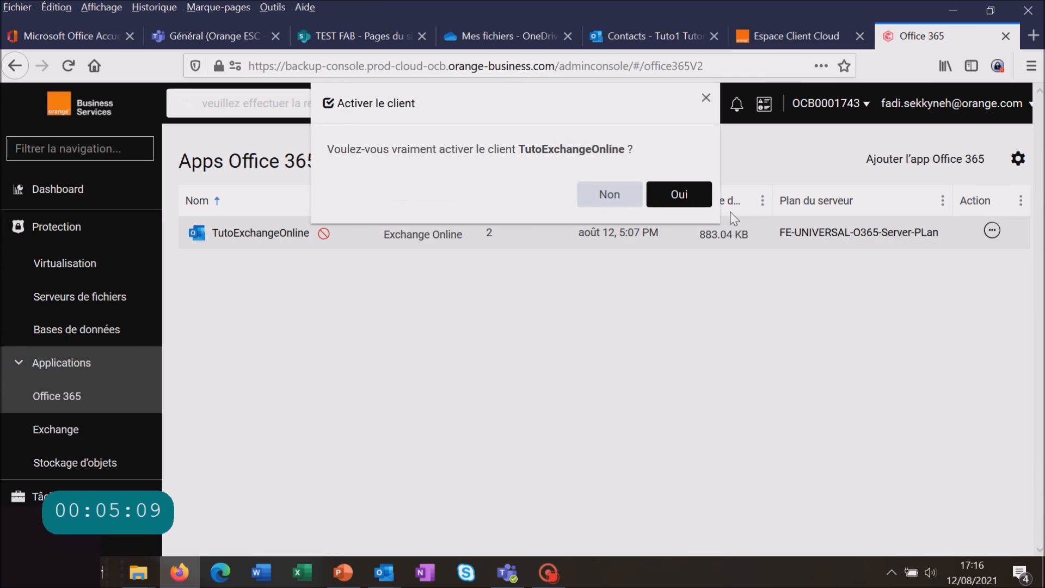
{"action": "left_click", "coordinate": [697, 197]}
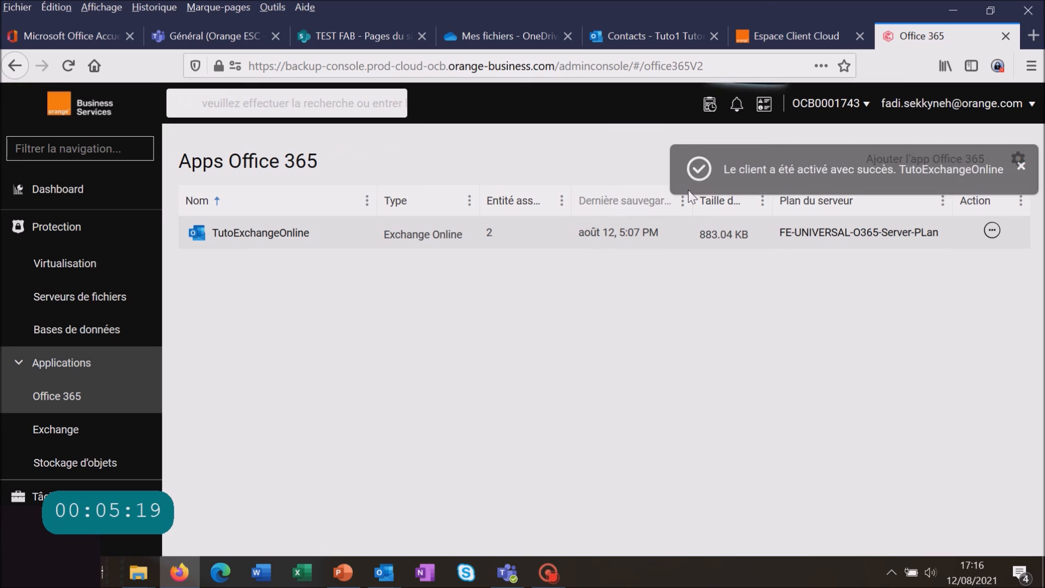